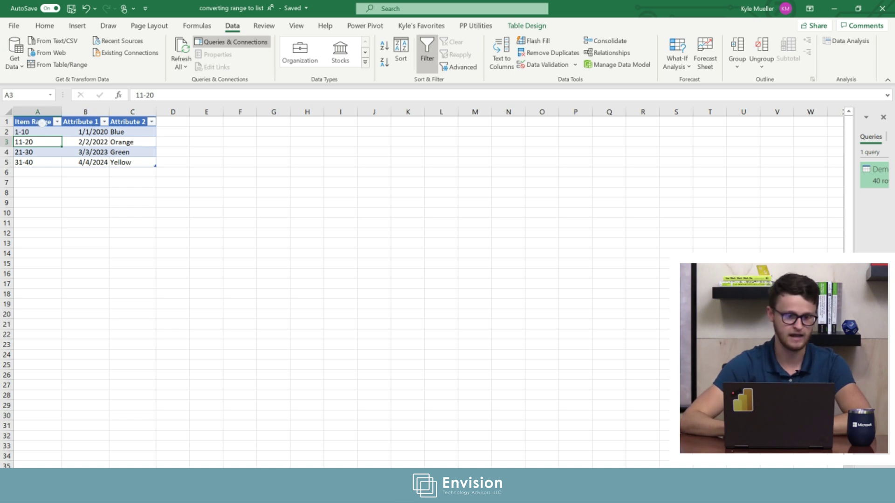
Walk through the range table: 1-10 with 1/1/2020 and Blue, 11-20 with 2/2/2022 and Orange.
{"action": "left_click_drag", "start_coordinate": [42, 123], "coordinate": [47, 161]}
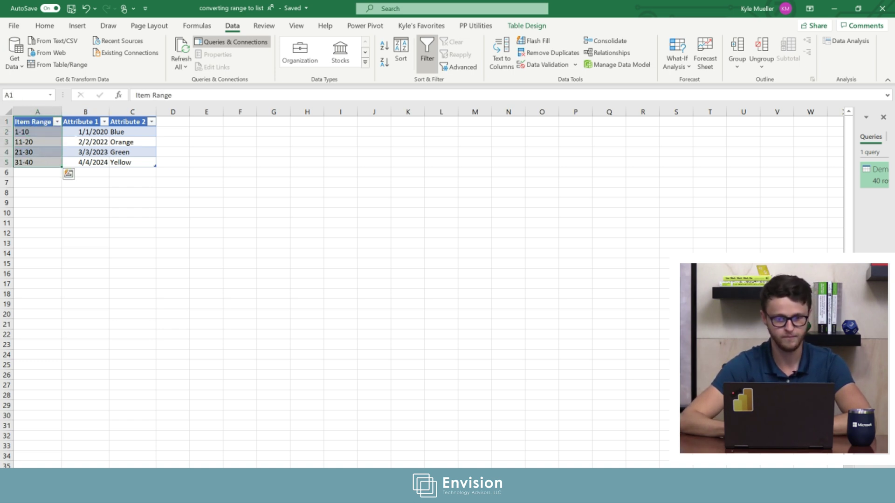
{"action": "left_click_drag", "start_coordinate": [82, 132], "coordinate": [126, 160]}
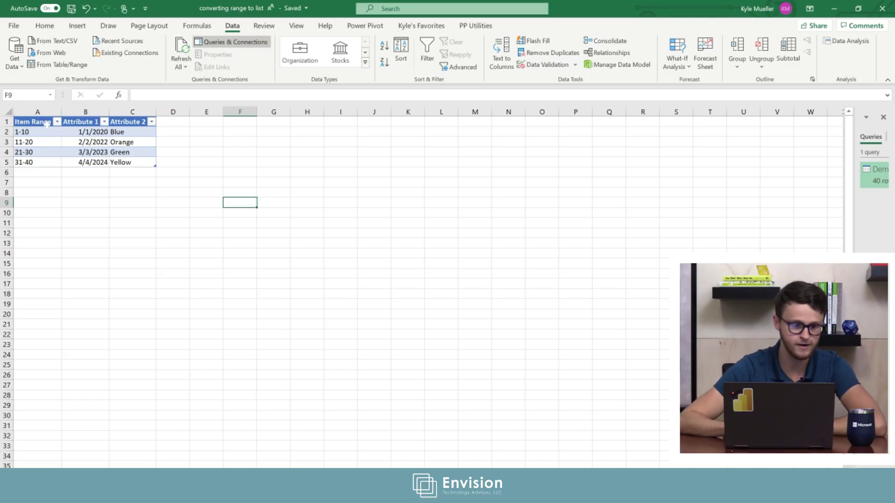
{"action": "left_click", "coordinate": [41, 112]}
{"action": "left_click", "coordinate": [114, 231]}
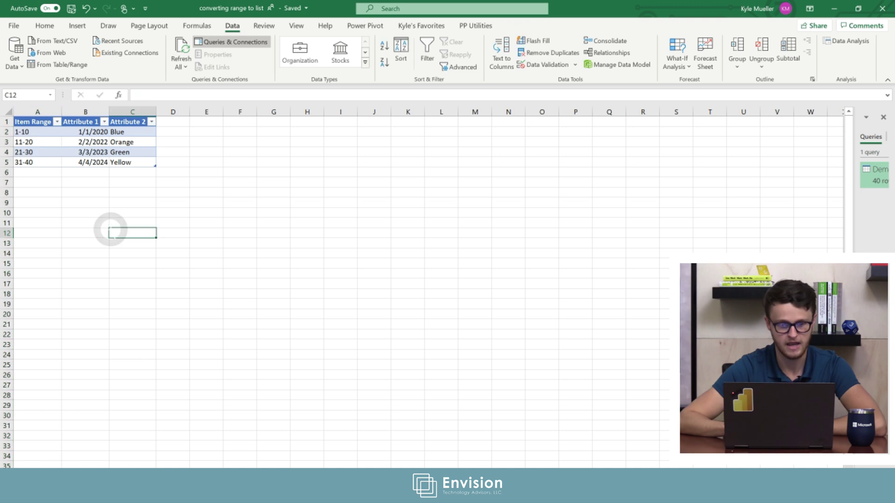
{"action": "left_click", "coordinate": [34, 131]}
{"action": "left_click", "coordinate": [95, 131]}
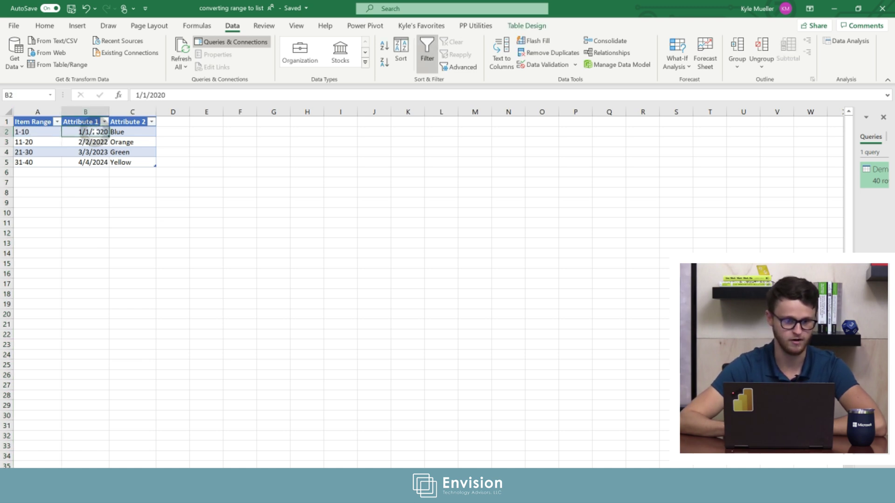
{"action": "left_click", "coordinate": [132, 134]}
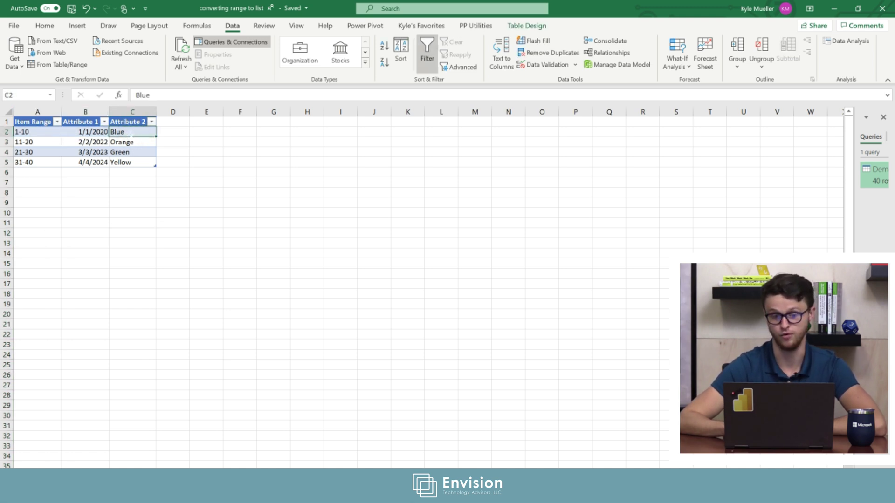
{"action": "left_click", "coordinate": [27, 142]}
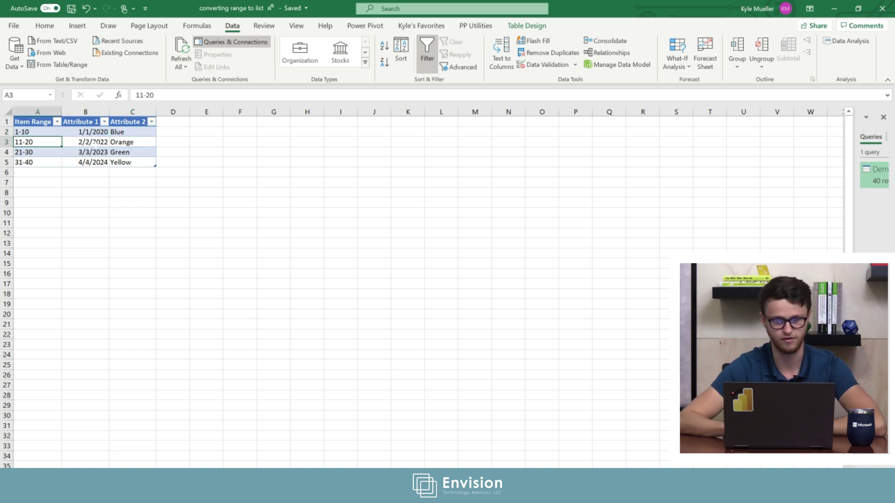
{"action": "left_click", "coordinate": [105, 142]}
{"action": "left_click", "coordinate": [135, 142]}
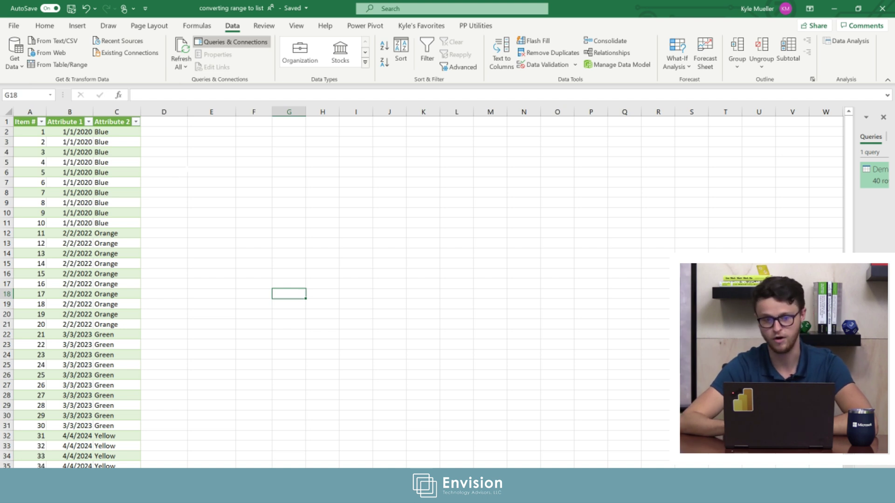
Highlight item numbers 1 through 10 with their dates and colours in the expanded example list.
{"action": "left_click_drag", "start_coordinate": [200, 152], "coordinate": [158, 163]}
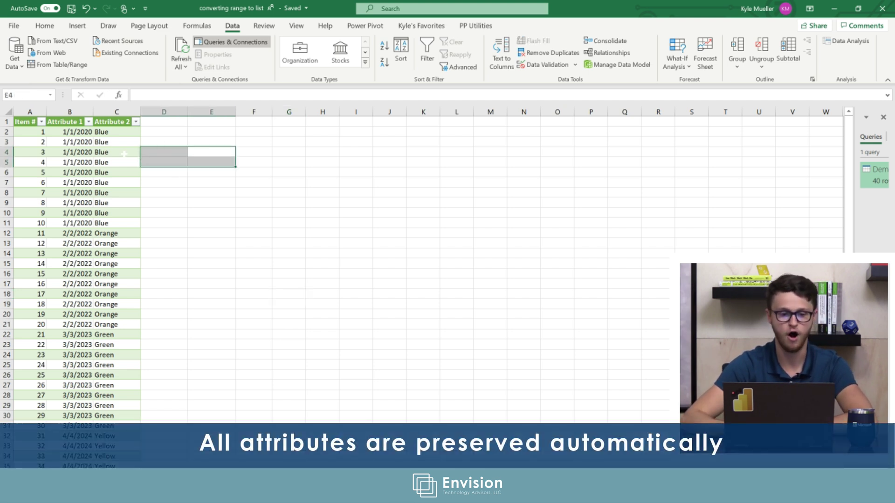
{"action": "left_click", "coordinate": [34, 132]}
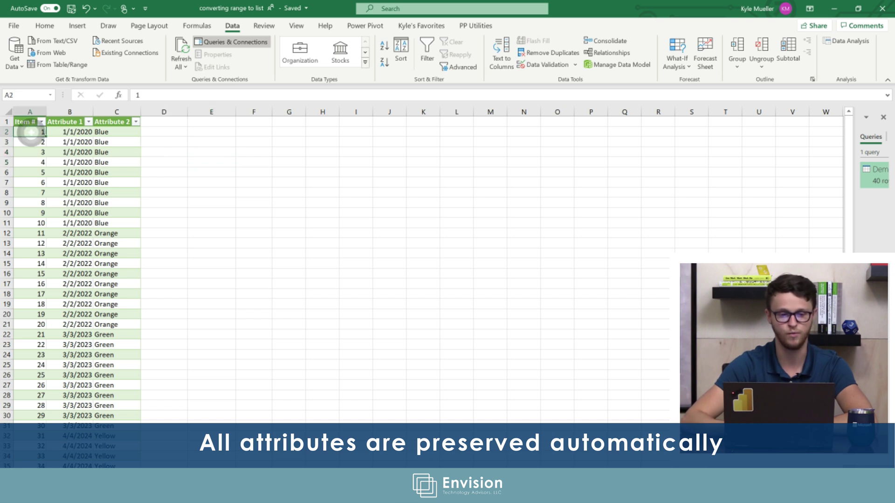
{"action": "left_click_drag", "start_coordinate": [37, 132], "coordinate": [43, 223]}
{"action": "left_click_drag", "start_coordinate": [83, 133], "coordinate": [89, 225]}
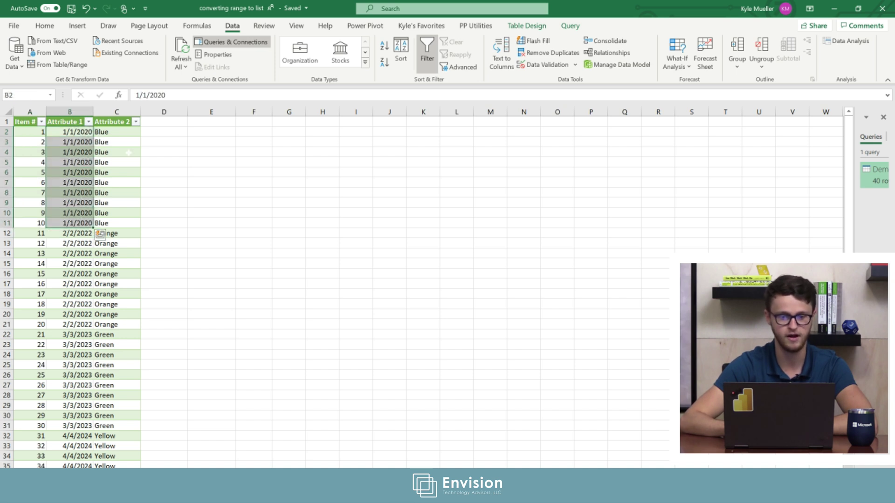
{"action": "left_click_drag", "start_coordinate": [118, 132], "coordinate": [130, 228]}
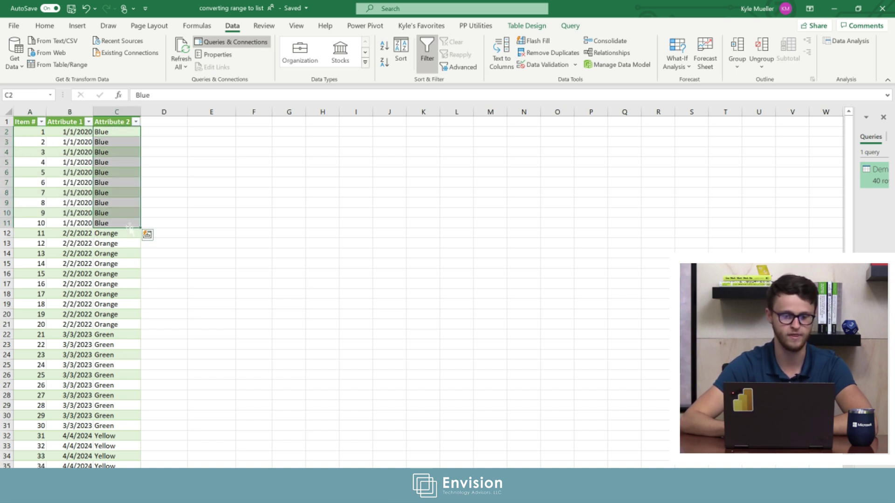
Load the Item Range table into the Power Query Editor with From Table/Range.
{"action": "left_click", "coordinate": [239, 282]}
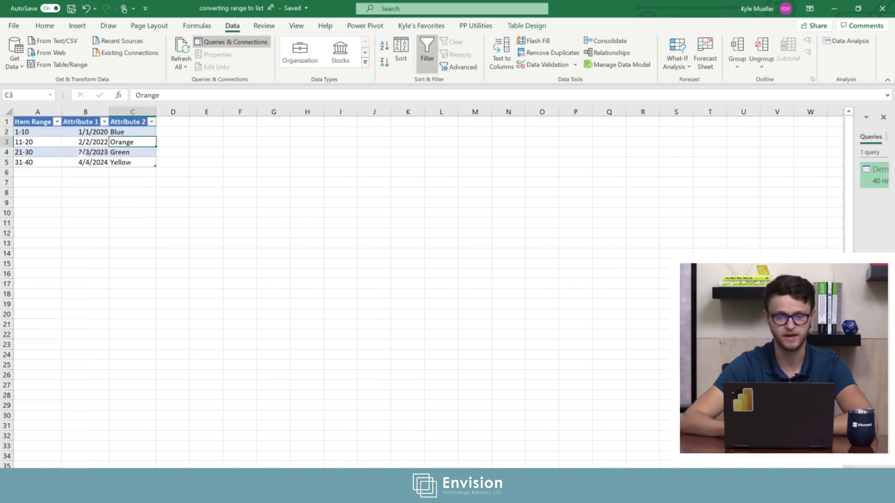
{"action": "left_click", "coordinate": [79, 152]}
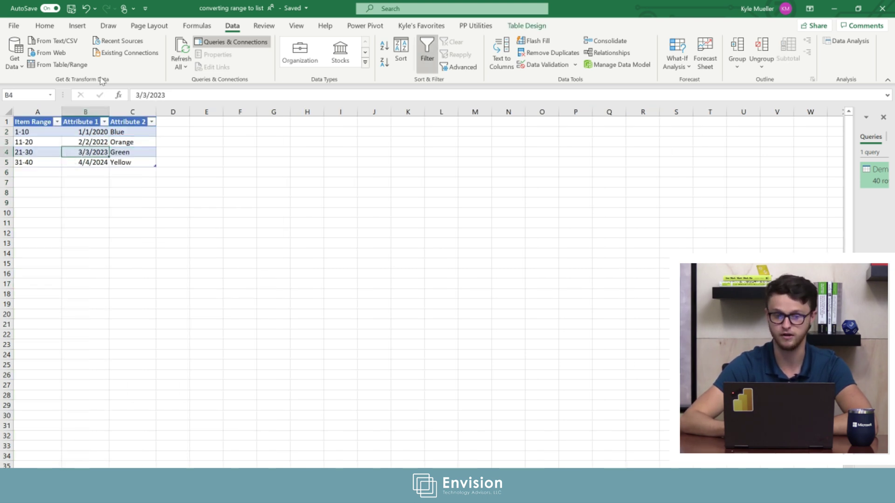
{"action": "left_click", "coordinate": [79, 68]}
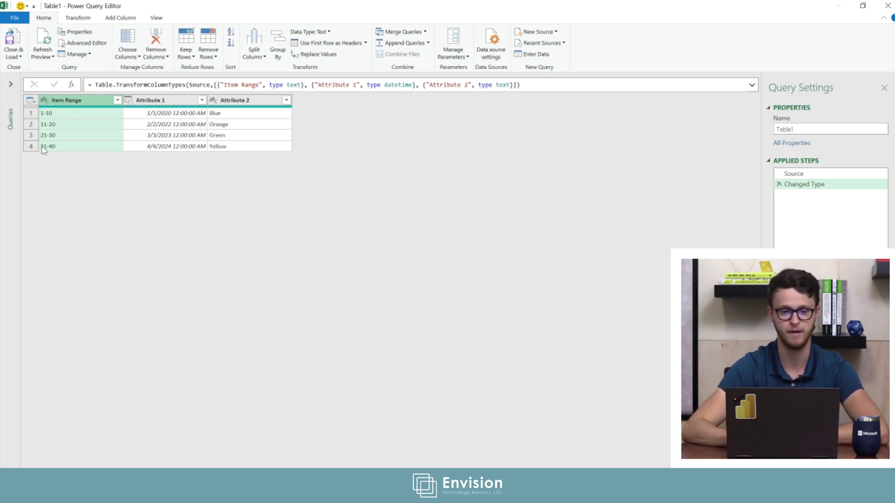
Split Item Range by the '-' delimiter at each occurrence into Item Range.1 and Item Range.2.
{"action": "left_click", "coordinate": [78, 18]}
{"action": "left_click", "coordinate": [298, 50]}
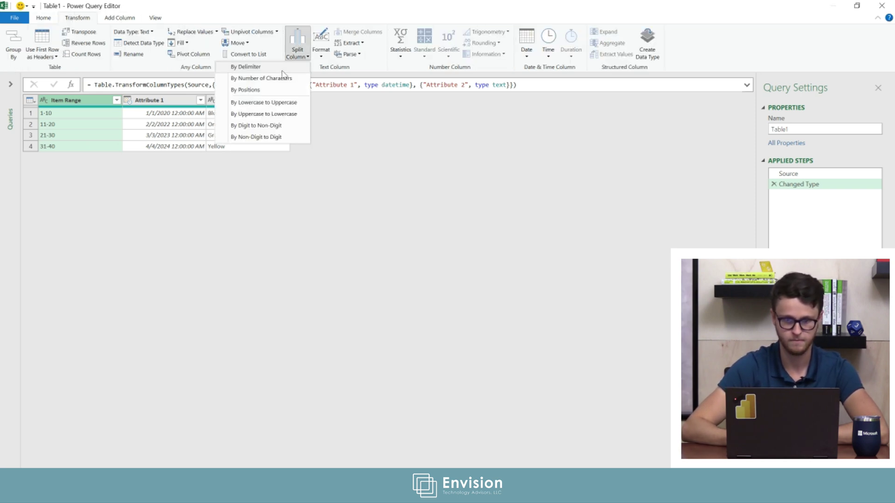
{"action": "left_click", "coordinate": [280, 73]}
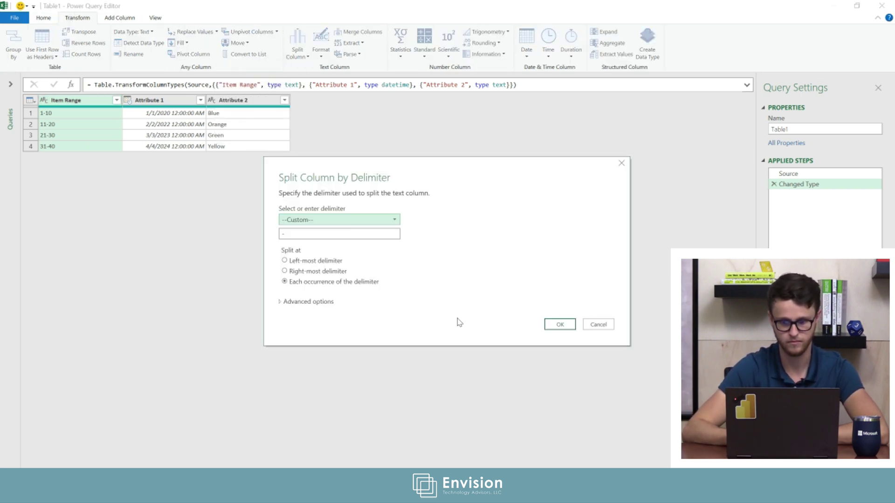
{"action": "left_click", "coordinate": [558, 325]}
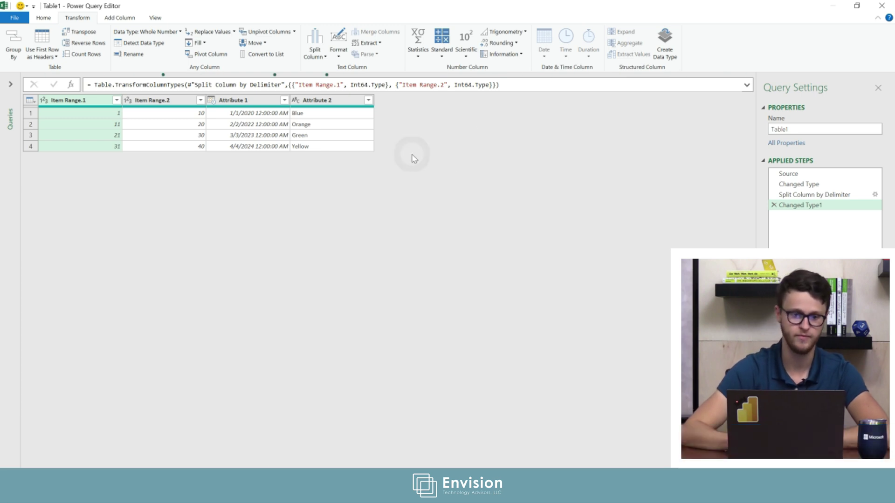
Create custom column 'Item #' with the formula {[Item Range.1]..[Item Range.2]}.
{"action": "left_click", "coordinate": [120, 17]}
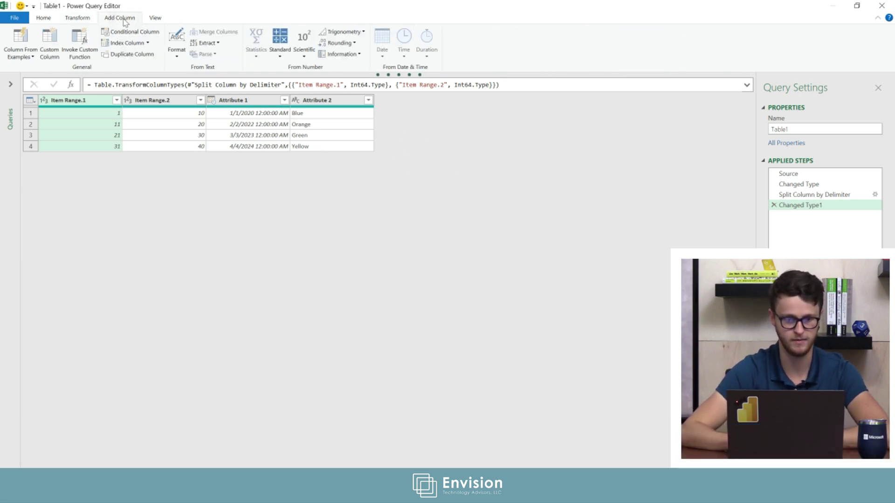
{"action": "left_click", "coordinate": [50, 41]}
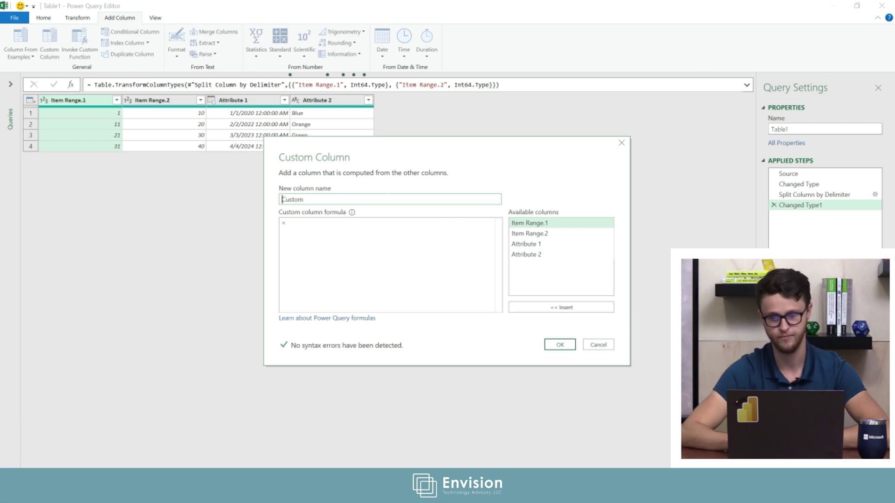
{"action": "double_click", "coordinate": [386, 201]}
{"action": "type", "text": "Ite"}
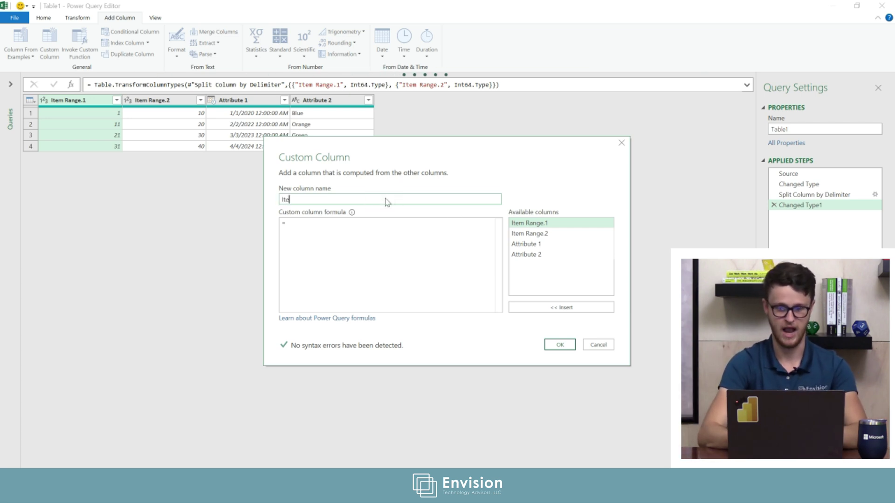
{"action": "type", "text": "m #"}
{"action": "left_click", "coordinate": [404, 256]}
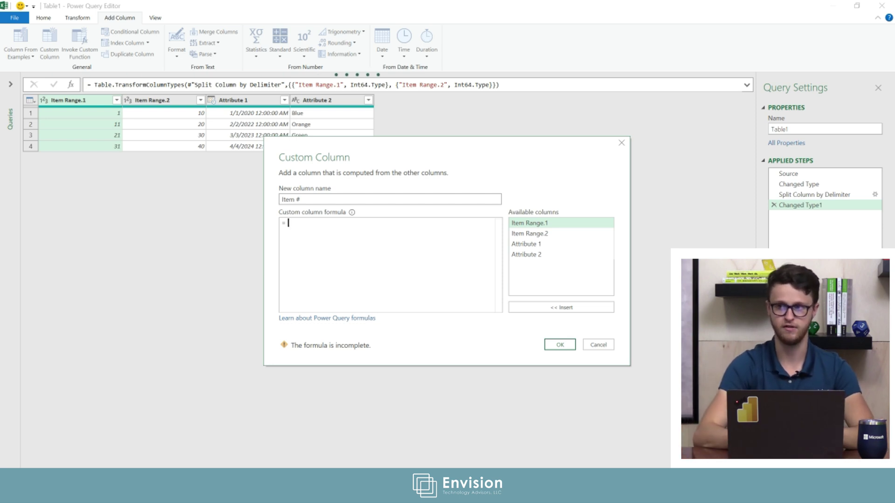
{"action": "type", "text": "{}"}
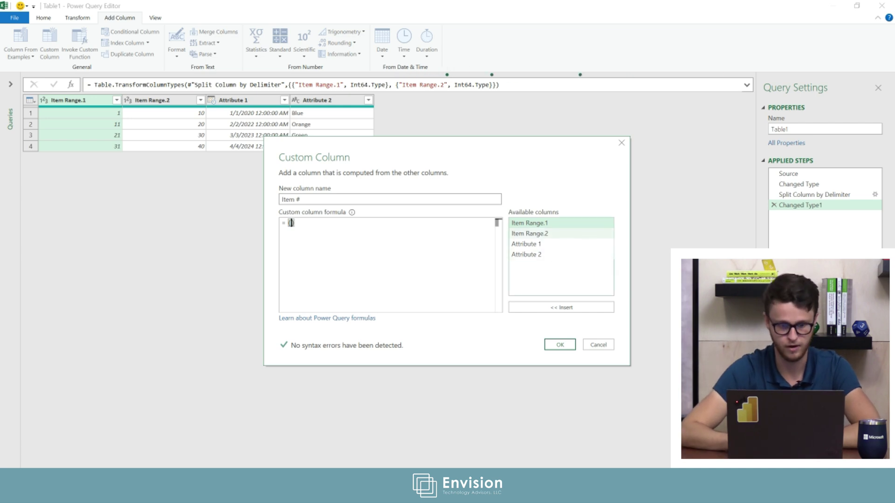
{"action": "double_click", "coordinate": [574, 225]}
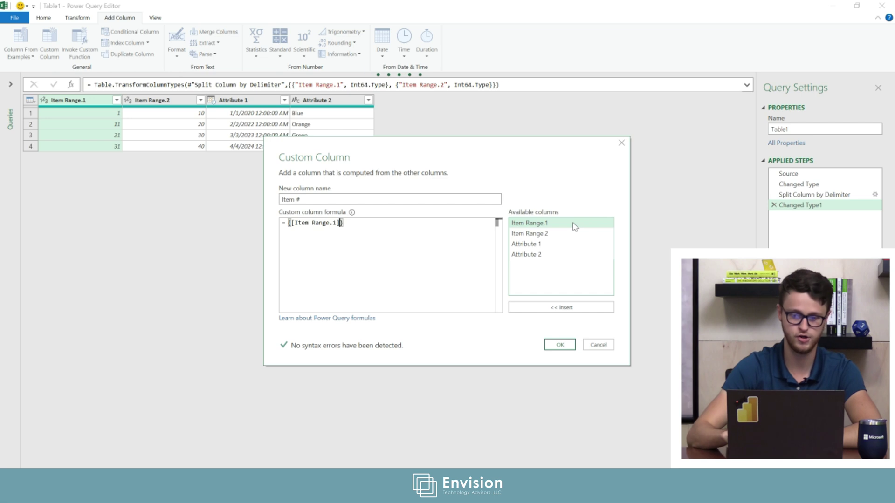
{"action": "type", "text": ".."}
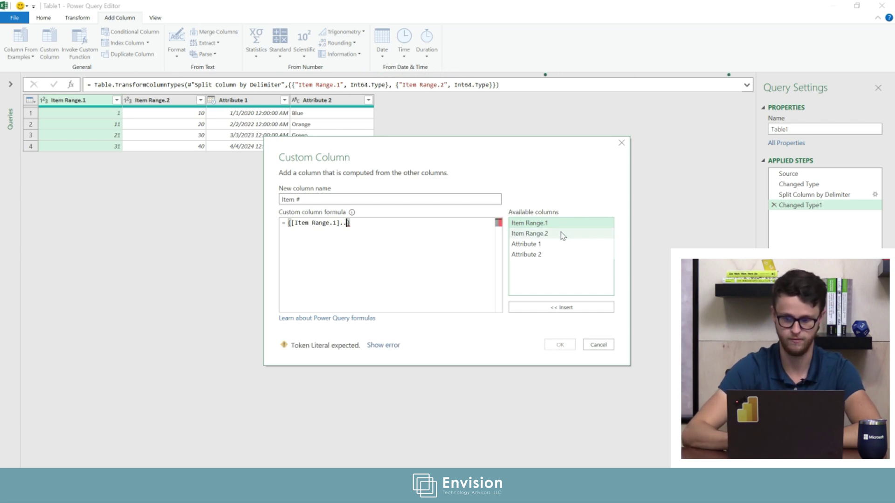
{"action": "double_click", "coordinate": [563, 234]}
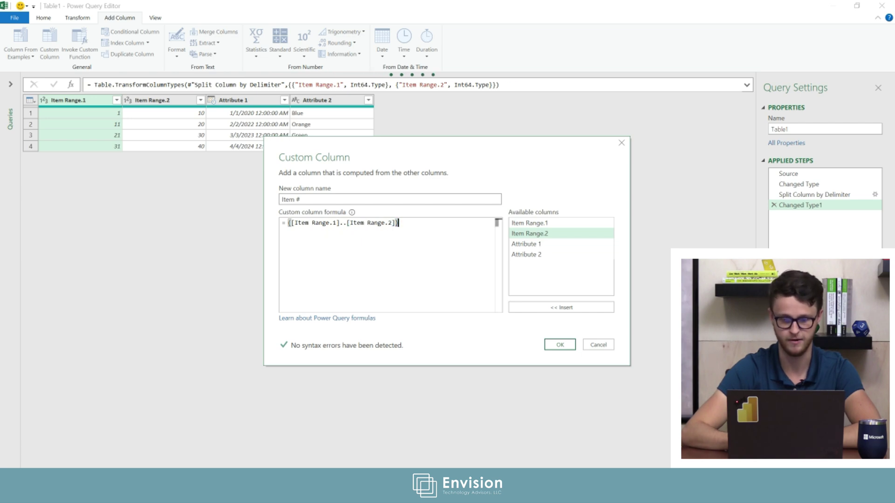
{"action": "mouse_move", "coordinate": [399, 223]}
{"action": "left_mouse_down"}
{"action": "mouse_move", "coordinate": [287, 224]}
{"action": "mouse_move", "coordinate": [399, 223]}
{"action": "left_mouse_up"}
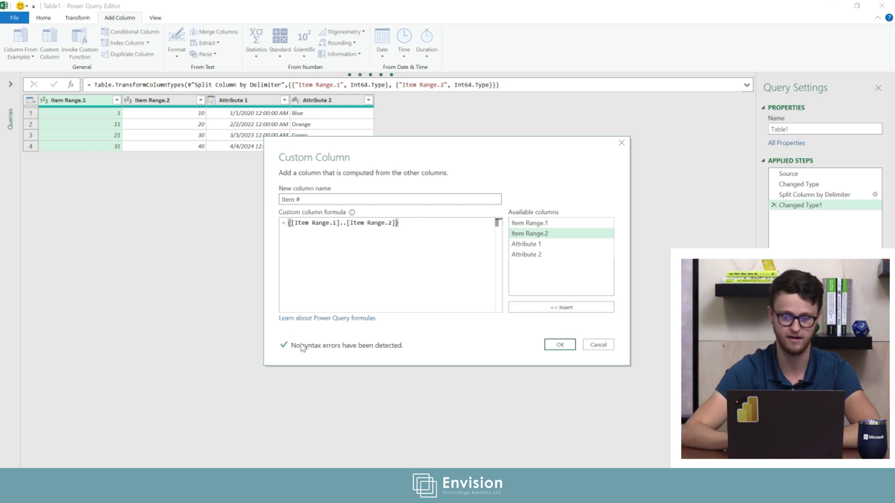
{"action": "left_click", "coordinate": [564, 345]}
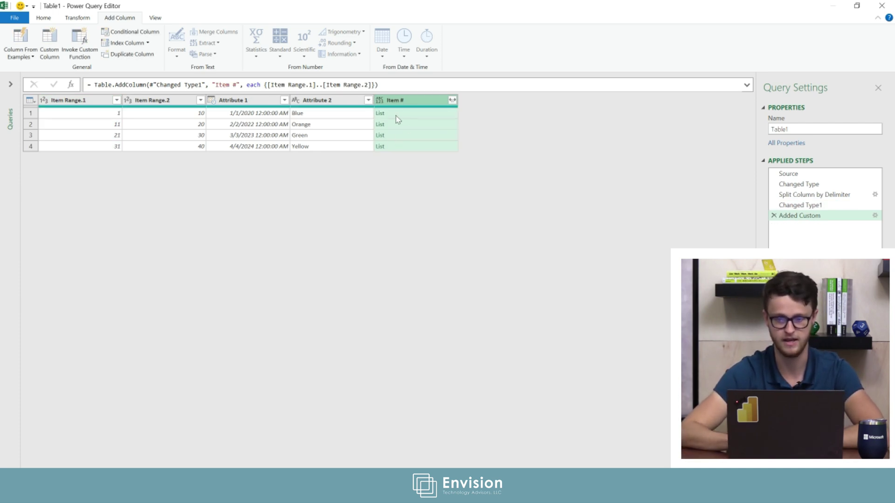
Remove the Item Range.1 and Item Range.2 columns.
{"action": "left_click", "coordinate": [444, 115]}
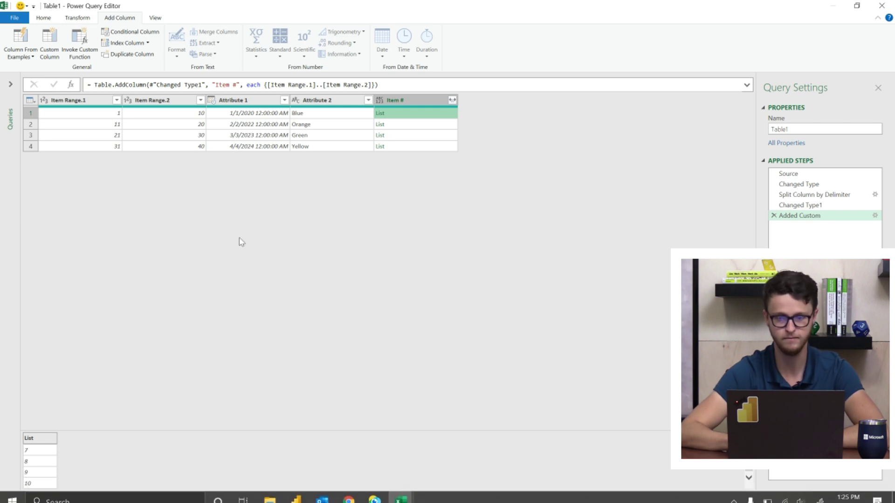
{"action": "left_click", "coordinate": [99, 100]}
{"action": "left_click", "coordinate": [185, 106]}
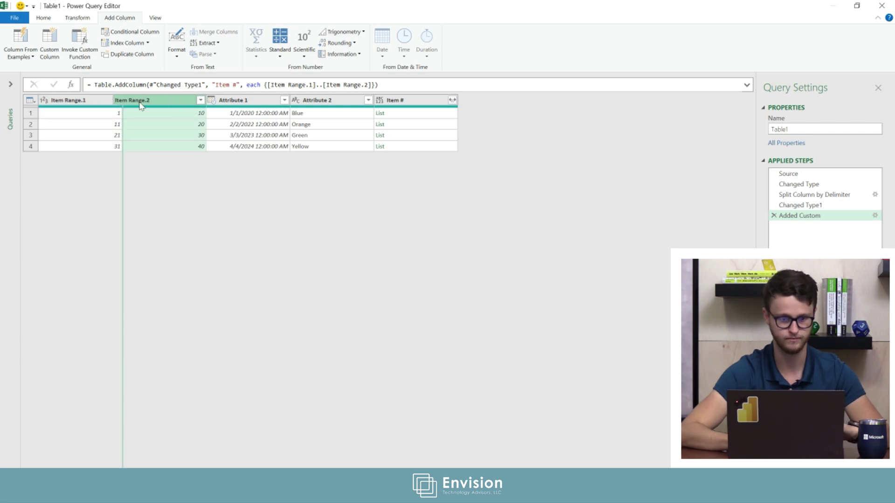
{"action": "left_click", "coordinate": [105, 101]}
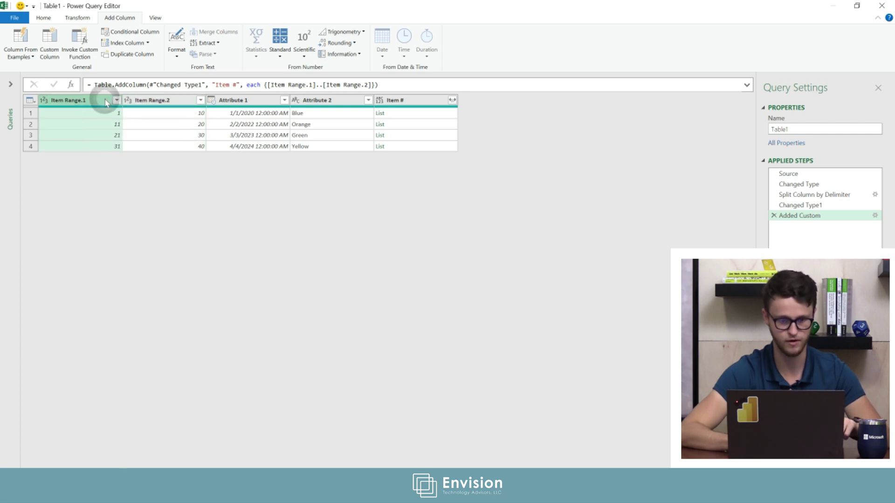
{"action": "left_click", "coordinate": [164, 102], "text": "ctrl"}
{"action": "right_click", "coordinate": [163, 100]}
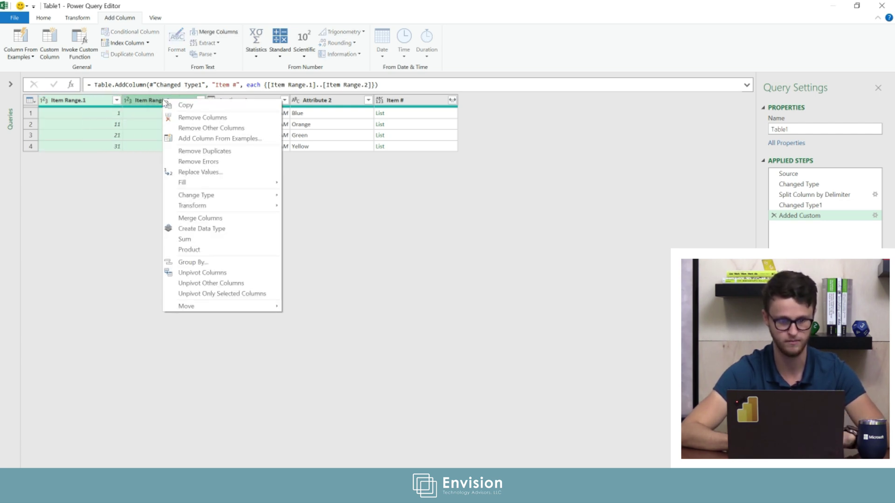
{"action": "left_click", "coordinate": [212, 118]}
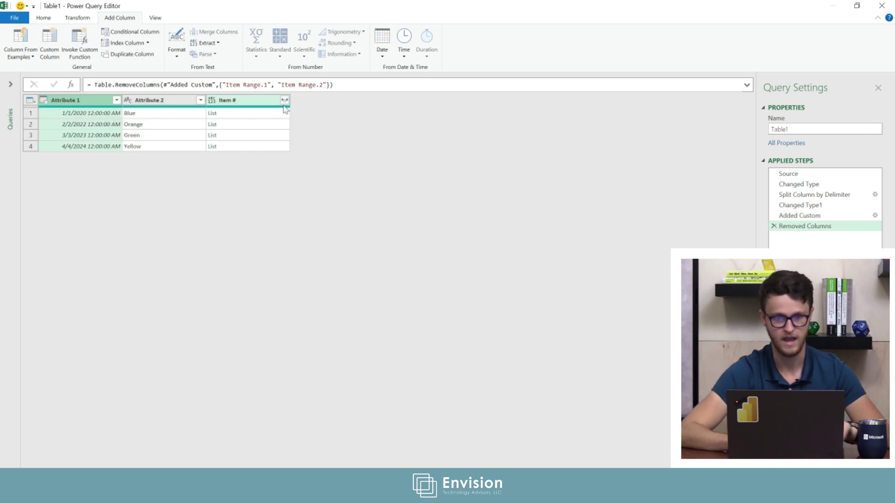
Expand Item # to new rows, move it to the first column, and Close & Load to Excel.
{"action": "left_click", "coordinate": [261, 115]}
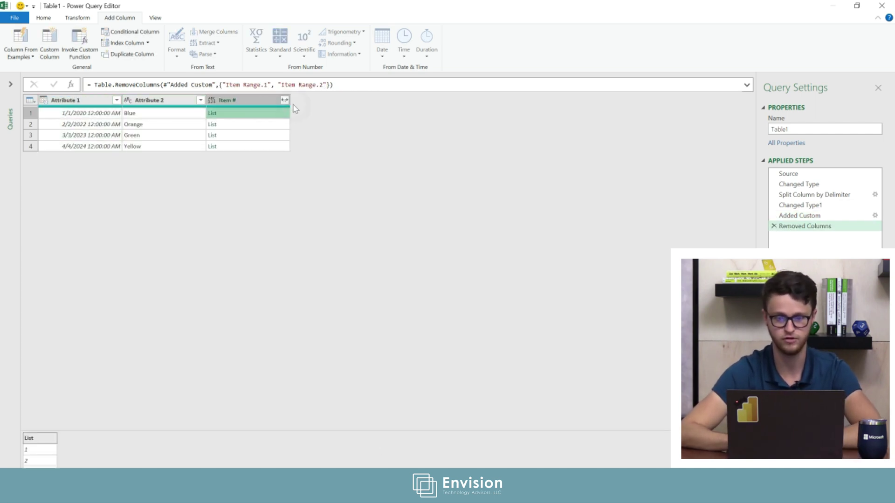
{"action": "left_click", "coordinate": [285, 101]}
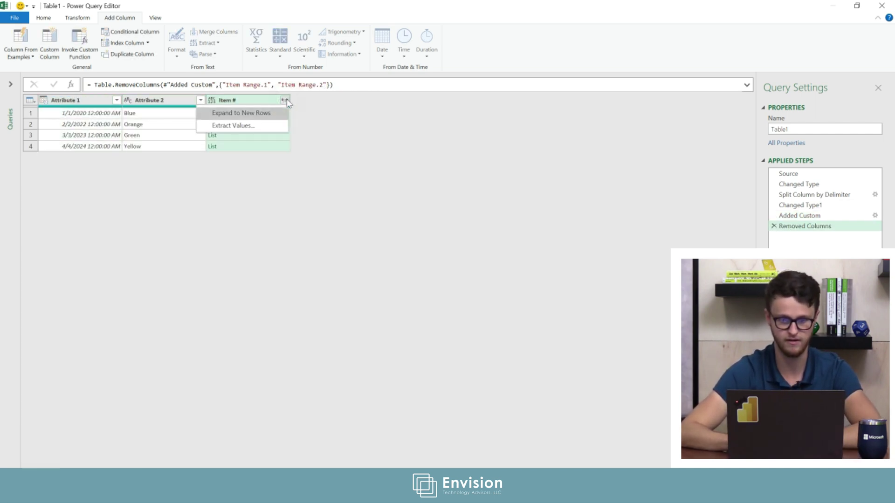
{"action": "left_click", "coordinate": [270, 116]}
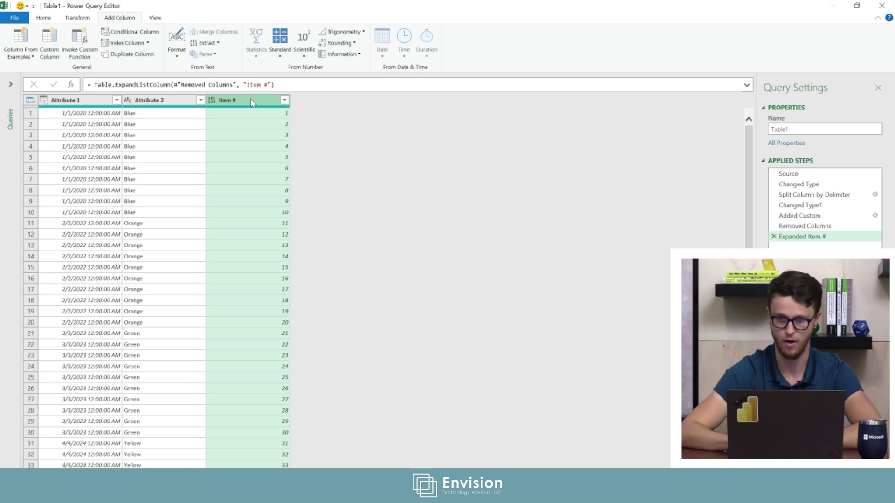
{"action": "left_click_drag", "start_coordinate": [252, 105], "coordinate": [74, 108]}
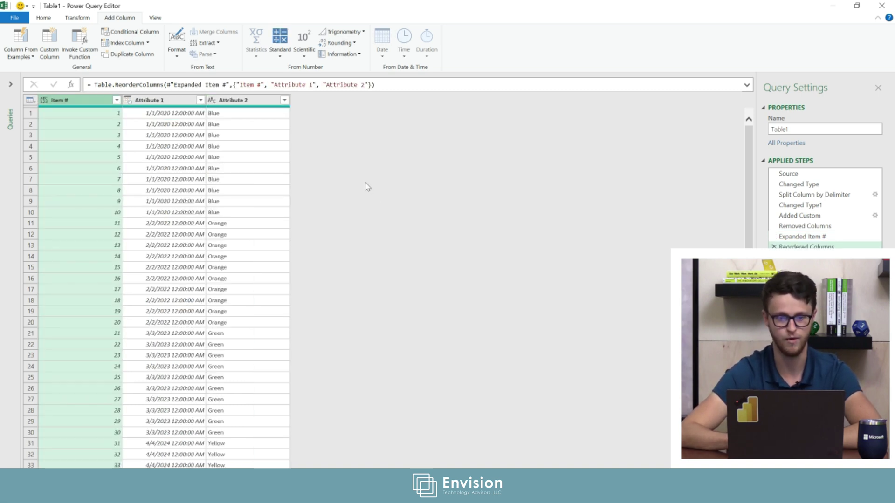
{"action": "left_click", "coordinate": [44, 18]}
{"action": "left_click", "coordinate": [13, 39]}
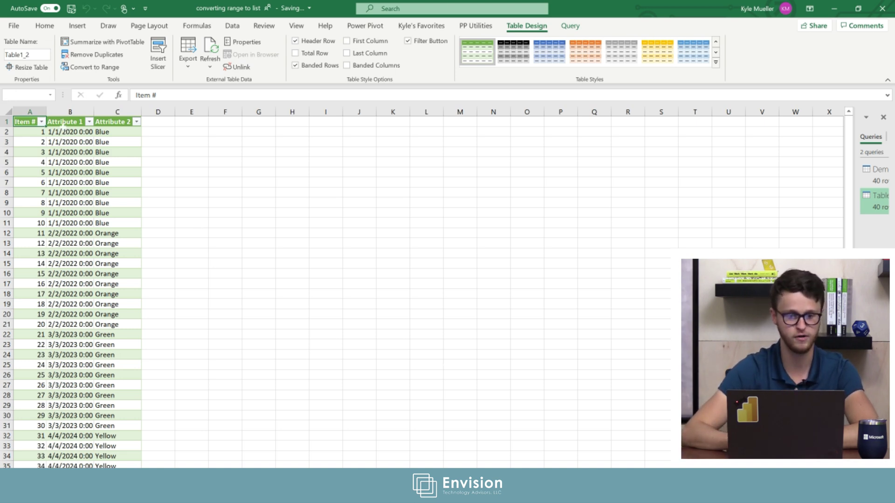
Select the dates and colours of items 1–10 on Table1_2, all 1/1/2020 and Blue.
{"action": "left_click_drag", "start_coordinate": [66, 133], "coordinate": [132, 222]}
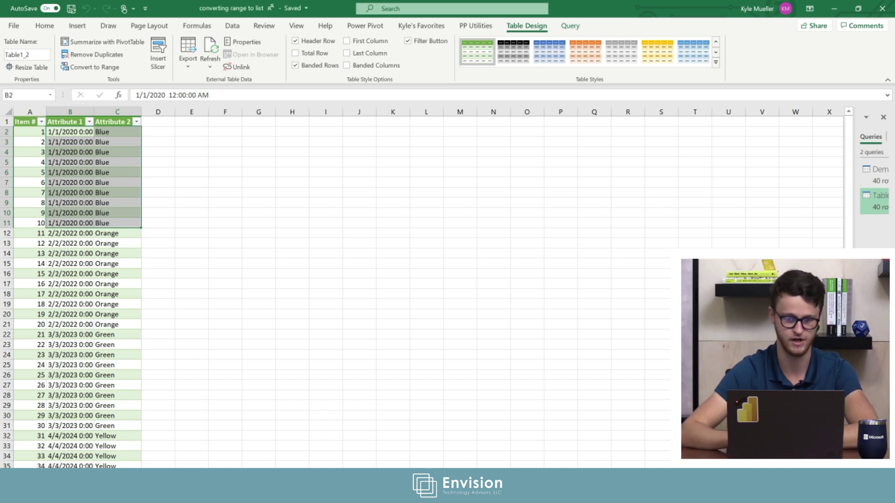